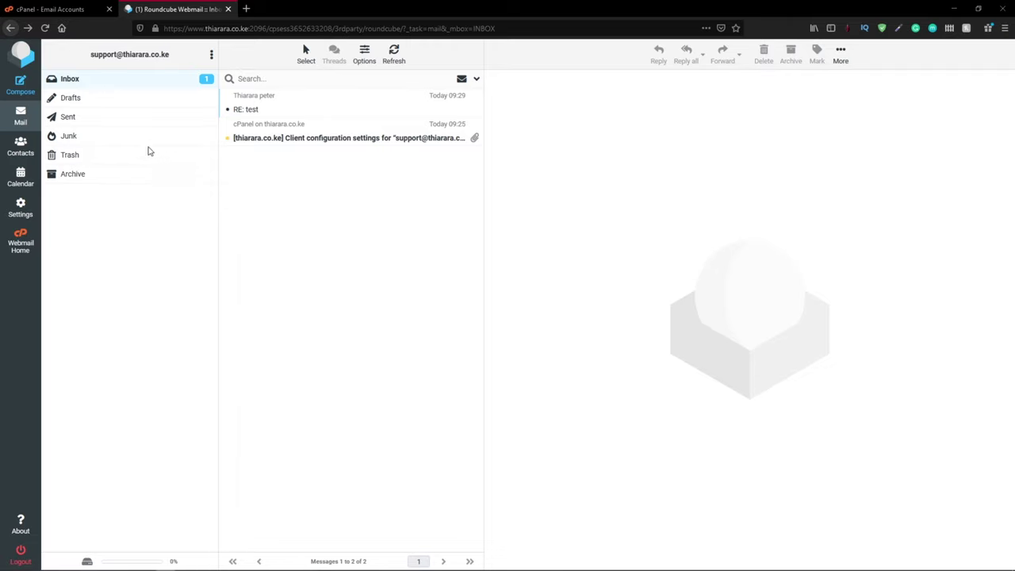
# Step: Move from the Roundcube support inbox to the cPanel Email Accounts list for thiarara.co.ke
pyautogui.moveTo(171, 56); pyautogui.dragTo(86, 65)
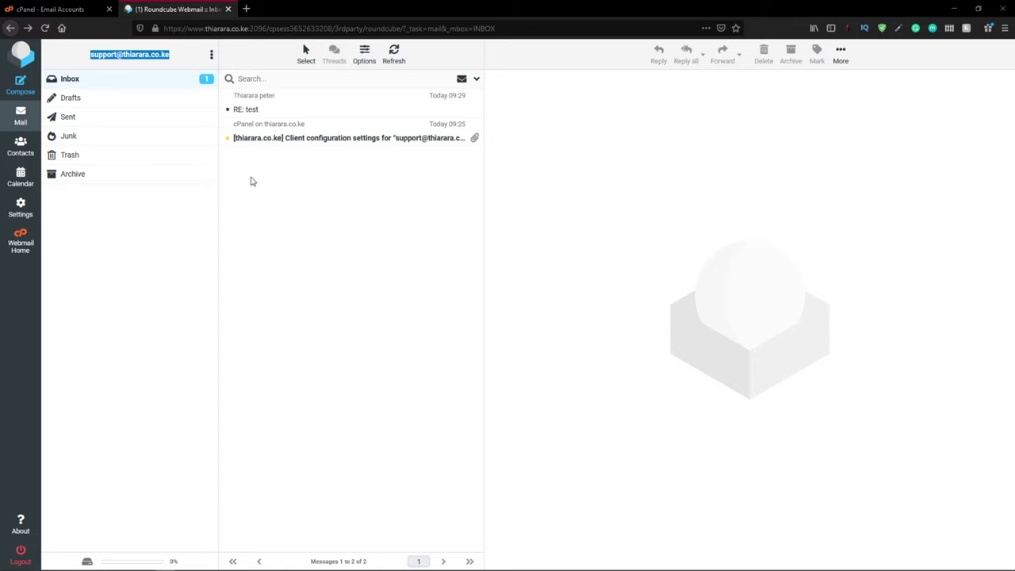
pyautogui.click(84, 9)
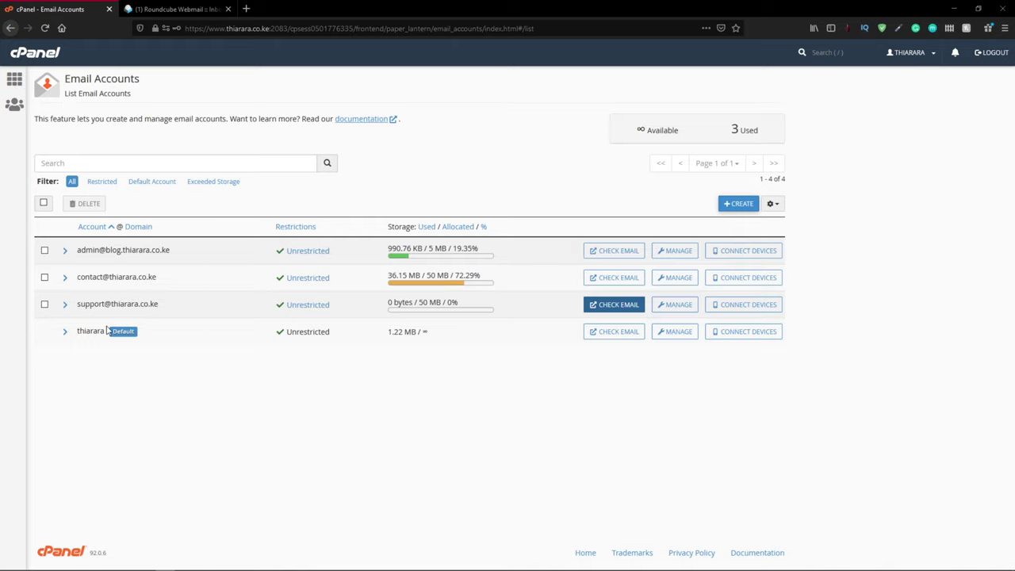
# Step: Switch back to the Roundcube webmail tab while cPanel is signed out to its login page
pyautogui.click(179, 9)
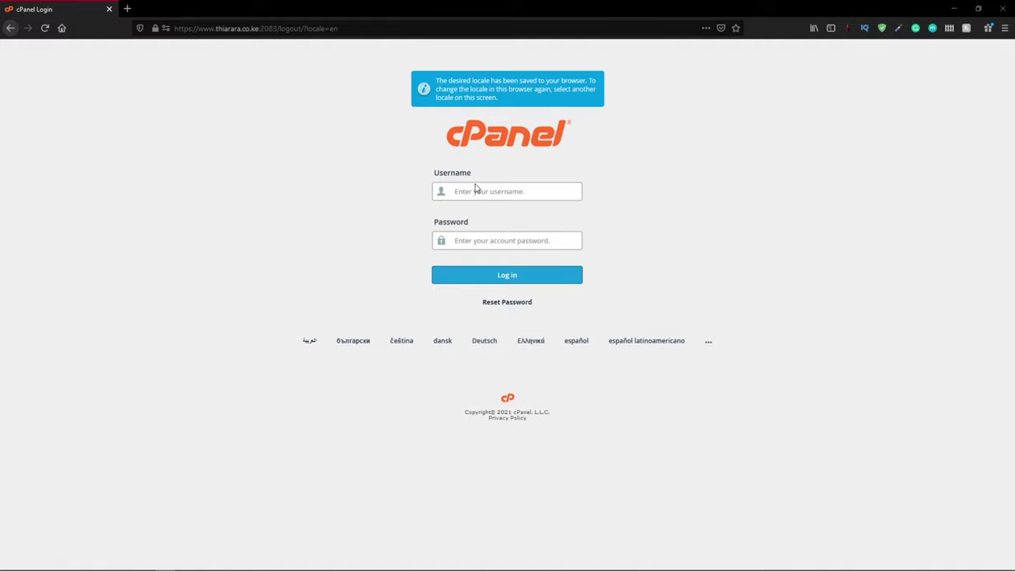
# Step: Sign in to cPanel using the browser's saved login
pyautogui.click(474, 192)
pyautogui.click(507, 234)
pyautogui.click(514, 278)
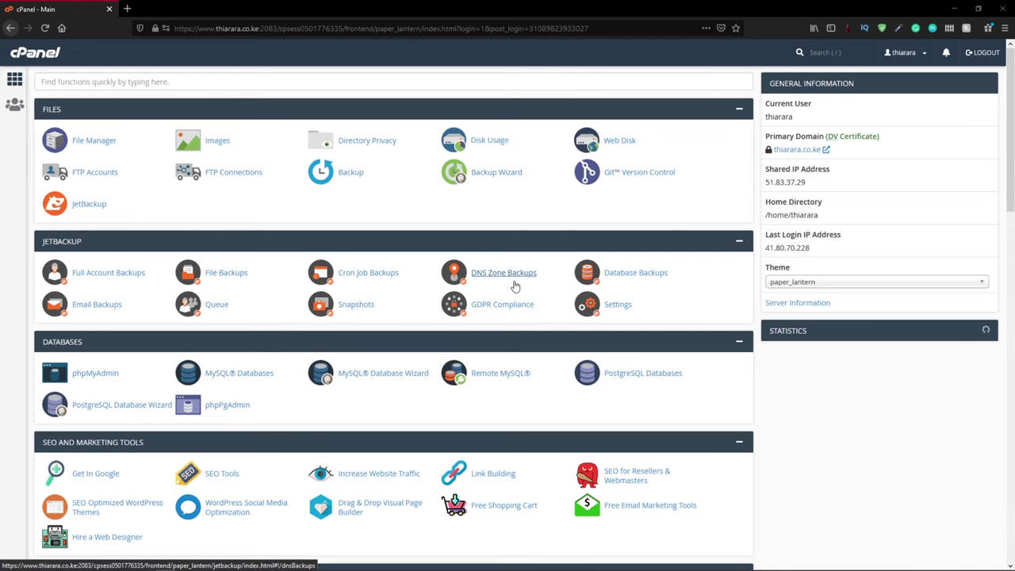
# Step: Look over the Email Forwarders list, then return to the cPanel dashboard
pyautogui.scroll(-5, 182, 254)
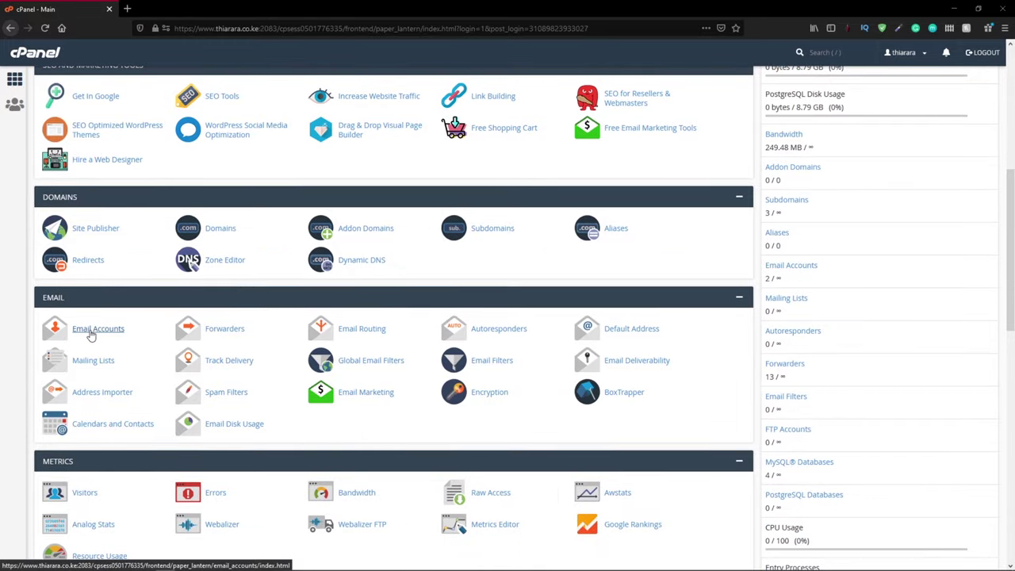
pyautogui.click(226, 329)
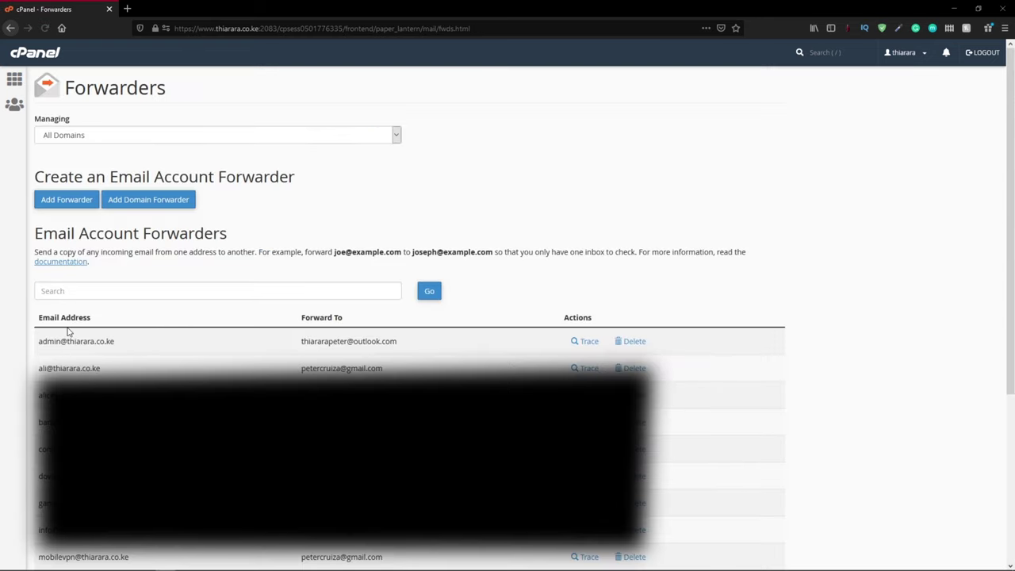
pyautogui.moveTo(116, 341); pyautogui.dragTo(35, 346)
pyautogui.click(10, 29)
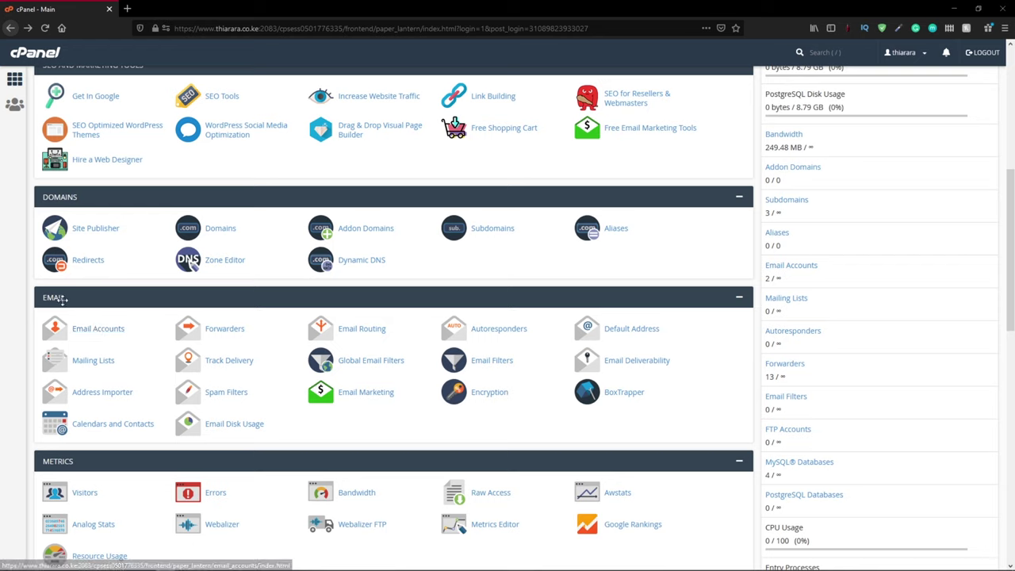
# Step: Start a new email account in Email Accounts, keeping thiarara.co.ke as the domain
pyautogui.click(94, 332)
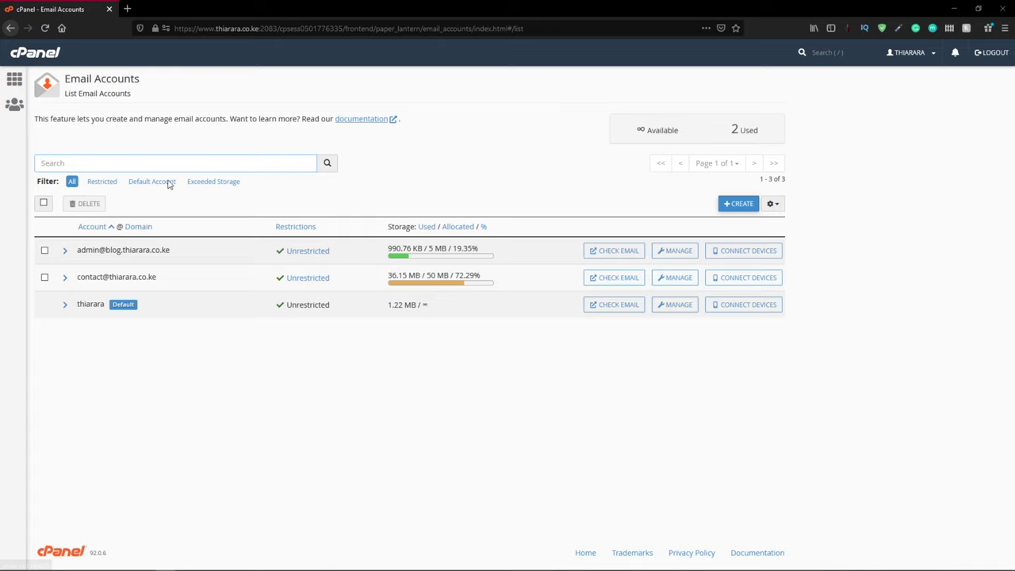
pyautogui.click(730, 205)
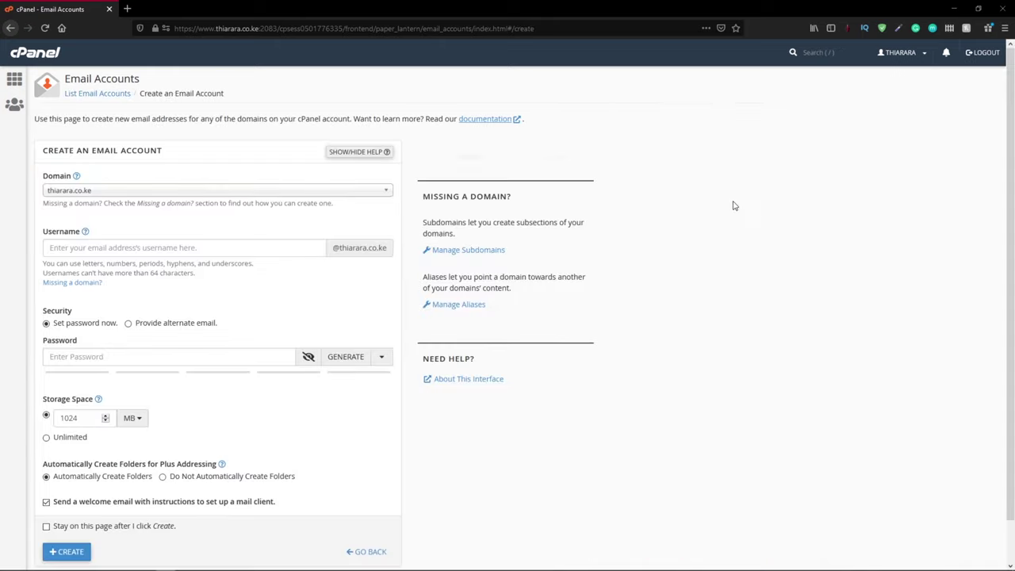
pyautogui.click(113, 193)
pyautogui.click(114, 196)
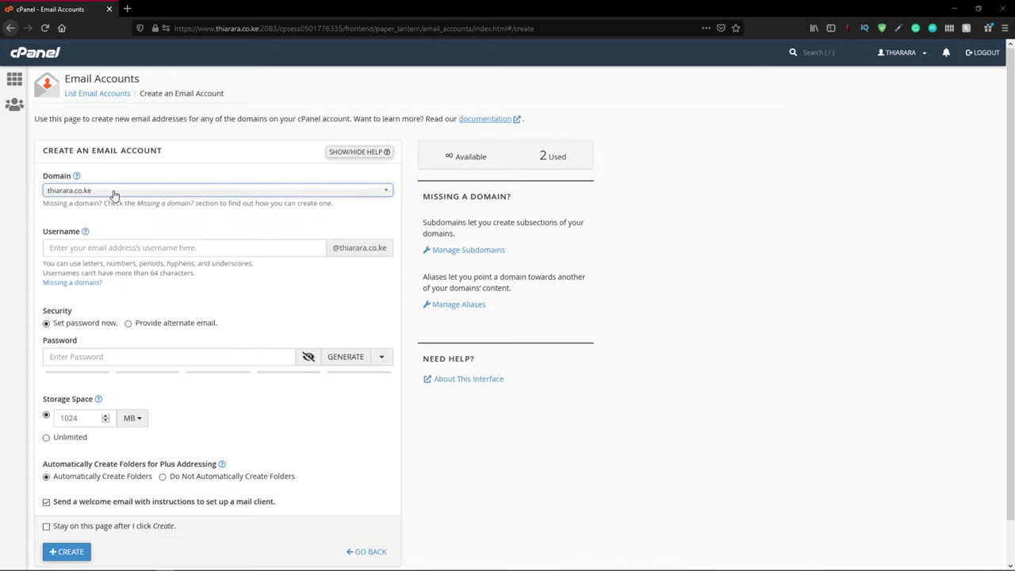
pyautogui.click(114, 194)
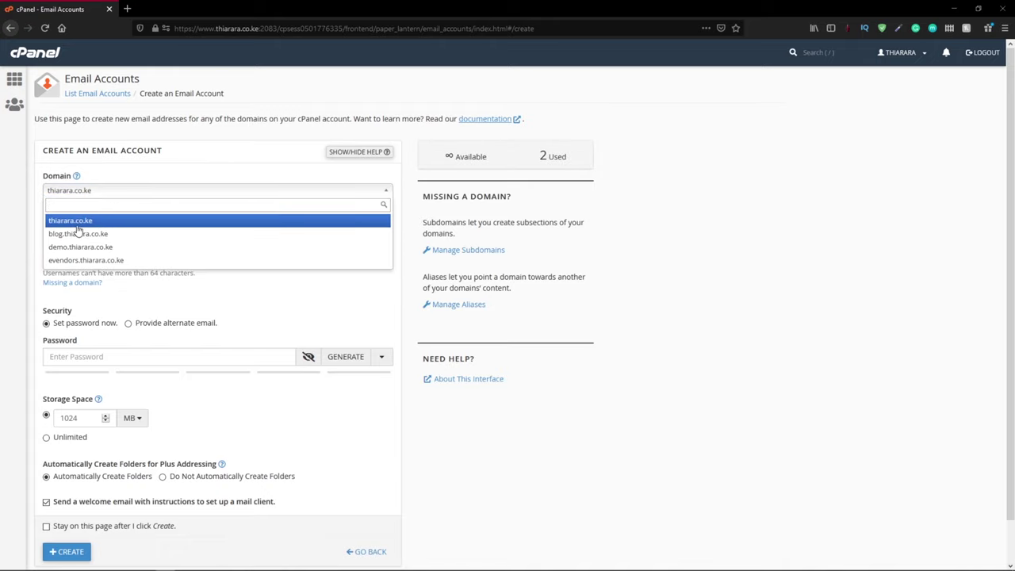
pyautogui.click(77, 227)
# Step: Enter support as the new account's username
pyautogui.click(75, 250)
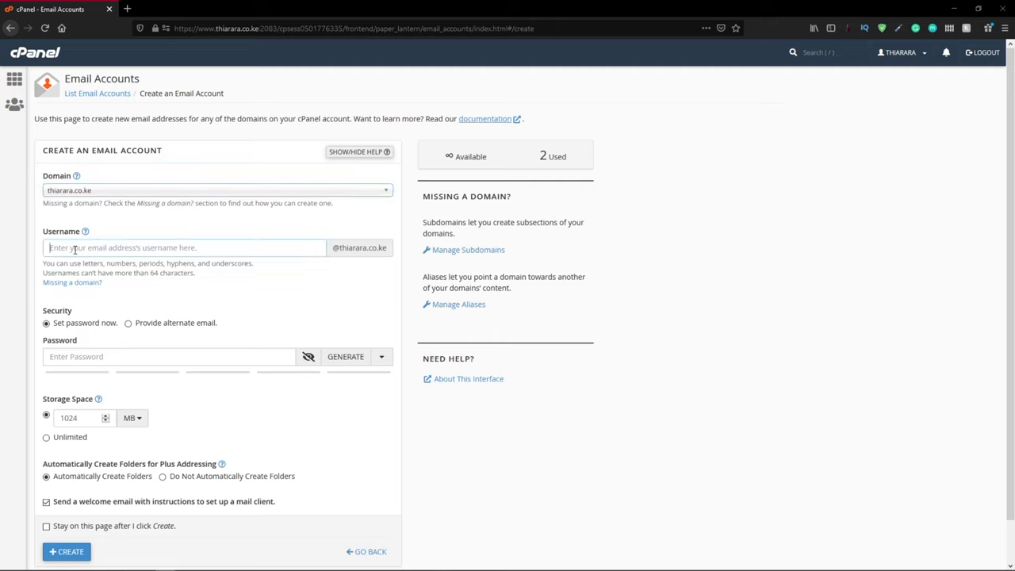
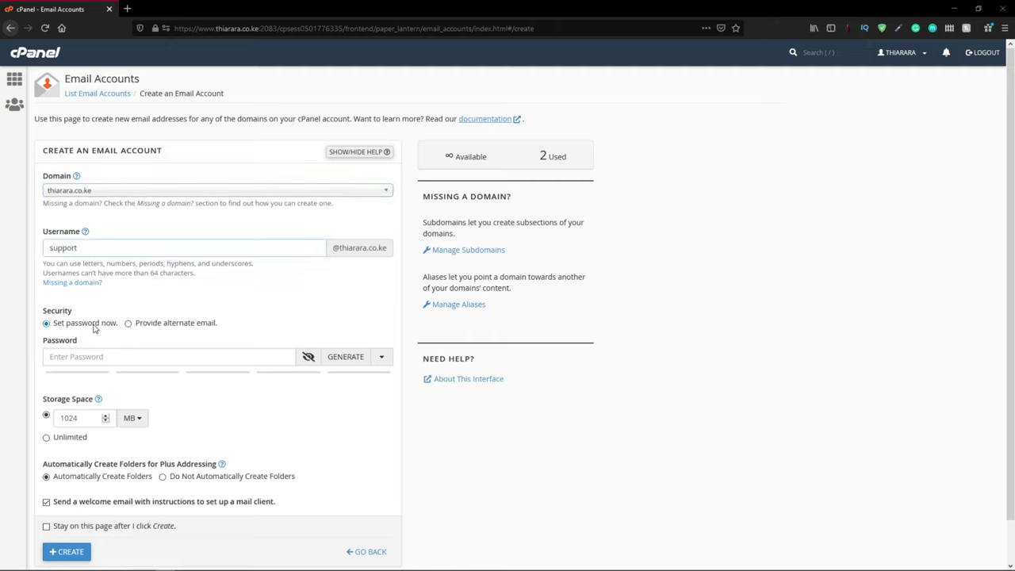
pyautogui.click(82, 251)
pyautogui.moveTo(87, 246); pyautogui.dragTo(41, 250)
pyautogui.click(97, 244)
# Step: Set the password directly by pasting in a strong generated password
pyautogui.click(136, 324)
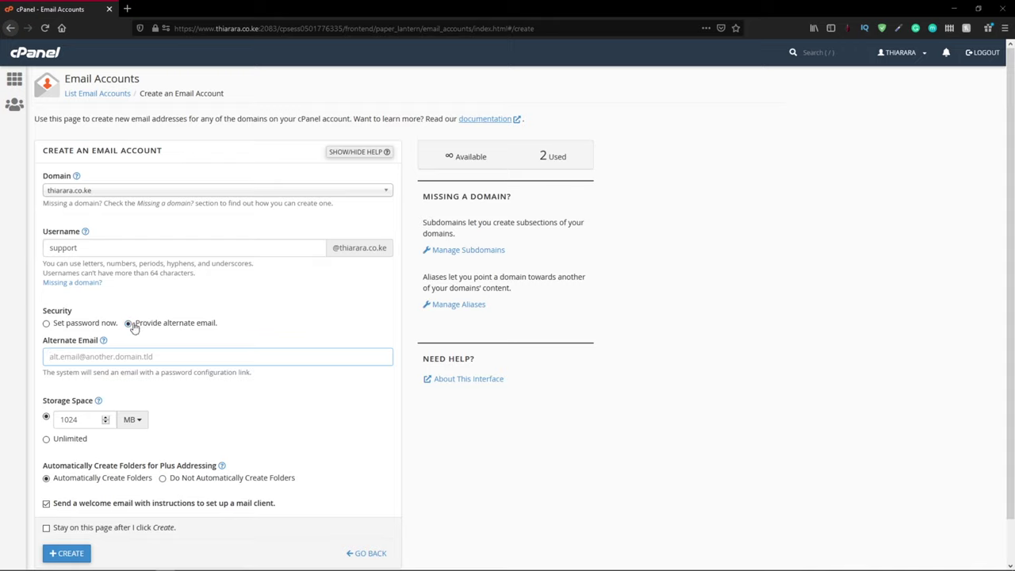
pyautogui.click(71, 327)
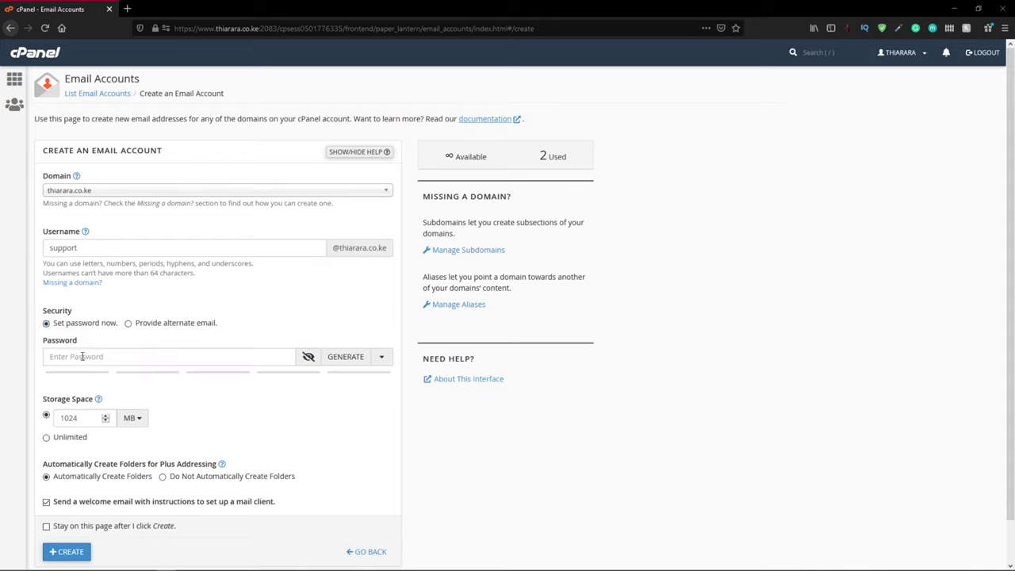
pyautogui.click(82, 357)
pyautogui.click(75, 356)
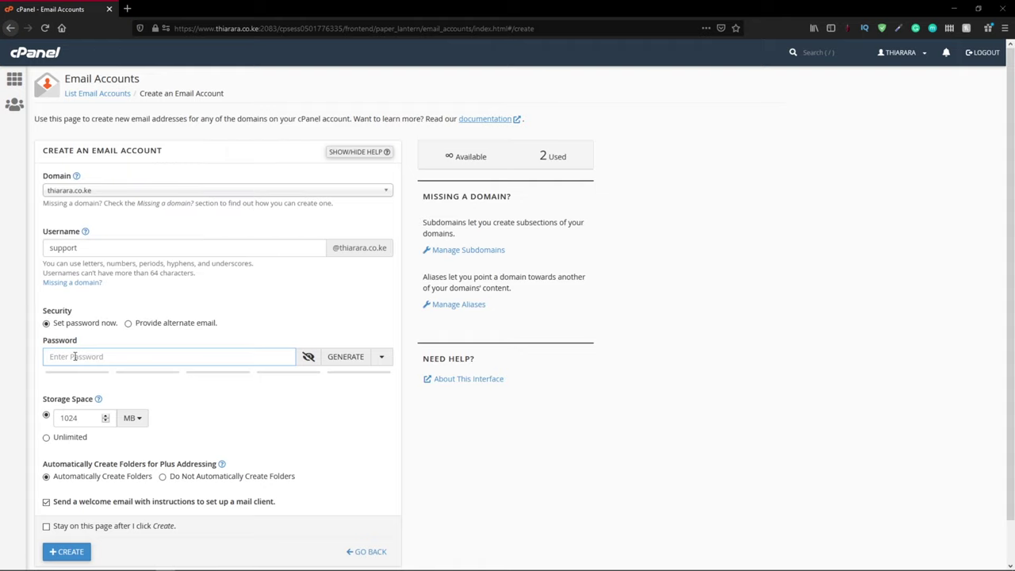
pyautogui.hotkey('ctrl', 'v')
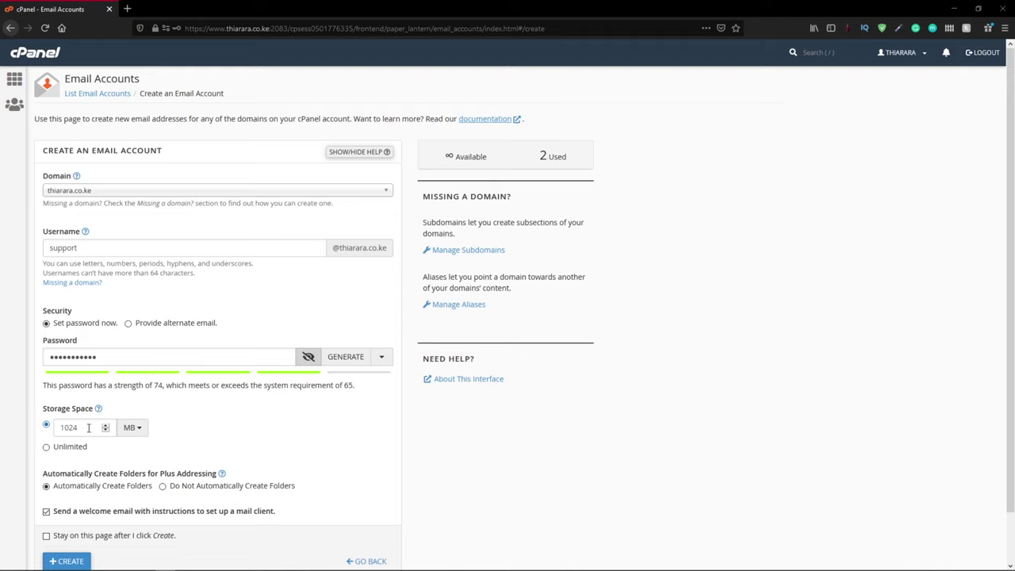
# Step: Replace the 1024 MB storage quota with 50 MB
pyautogui.doubleClick(88, 427)
pyautogui.click(75, 431)
pyautogui.moveTo(84, 431); pyautogui.dragTo(48, 435)
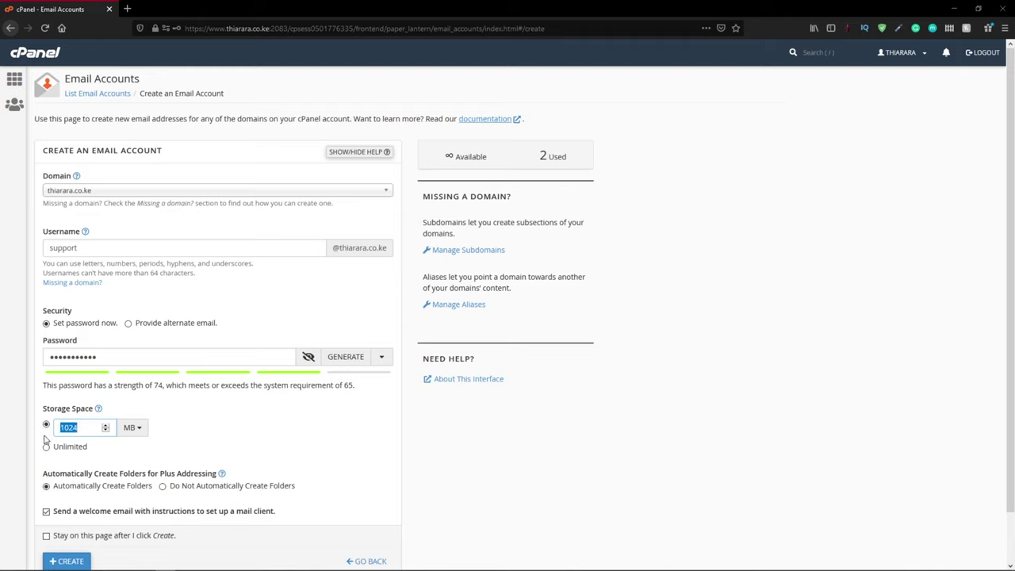
pyautogui.write('50')
pyautogui.scroll(-1, 52, 484)
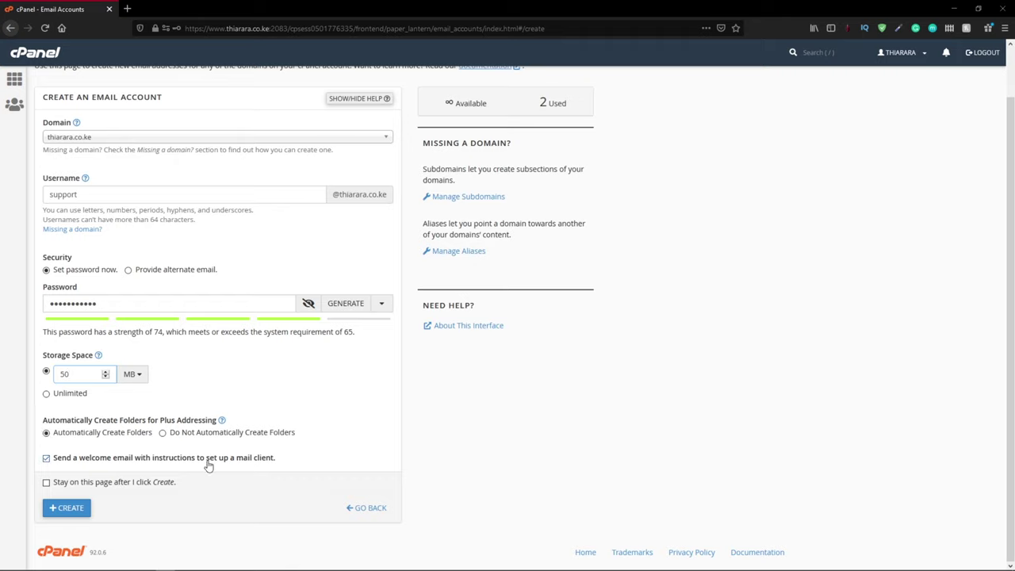
pyautogui.click(65, 510)
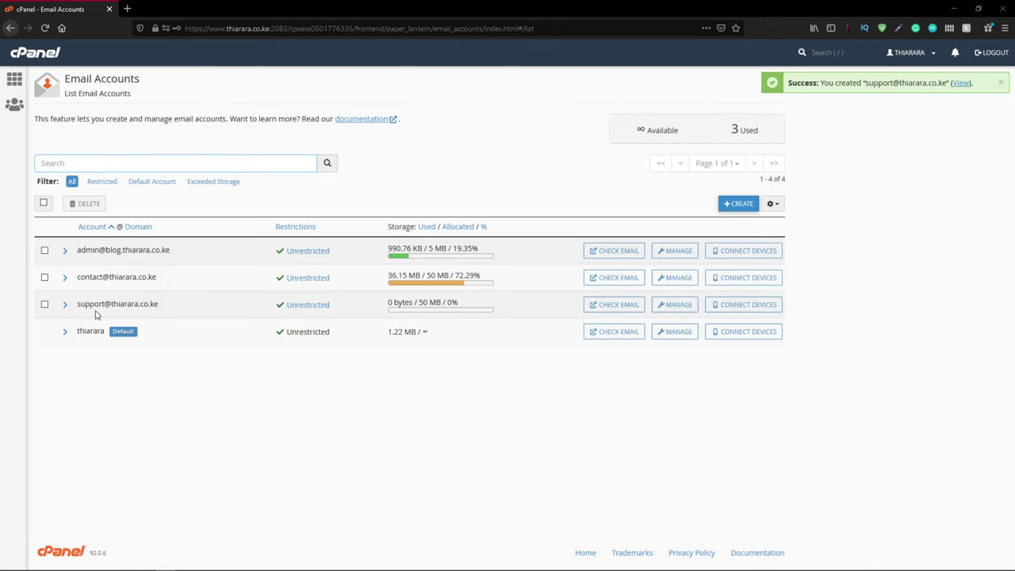
pyautogui.click(619, 309)
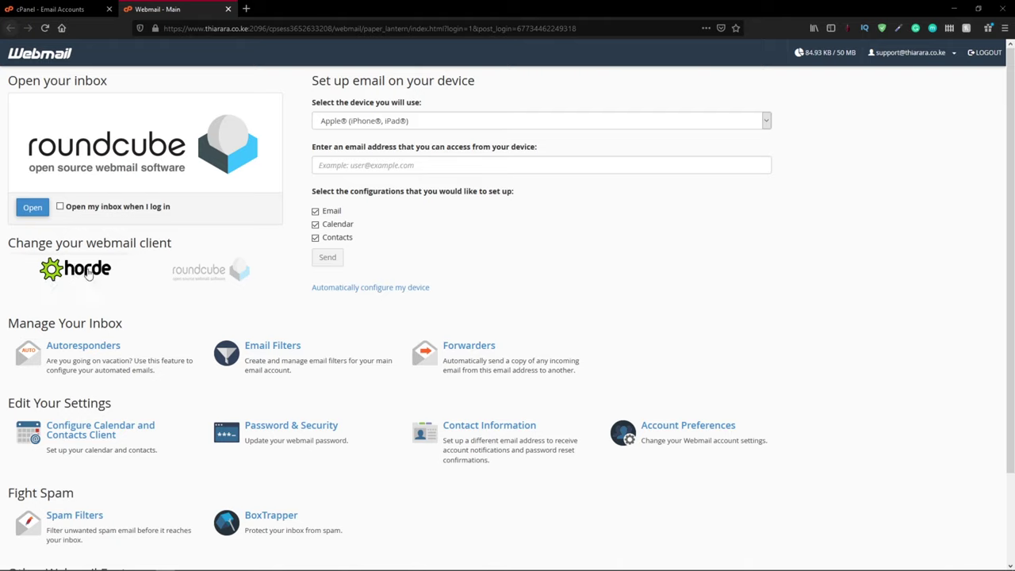
# Step: Select Horde under Change your webmail client and open the support inbox there
pyautogui.click(77, 270)
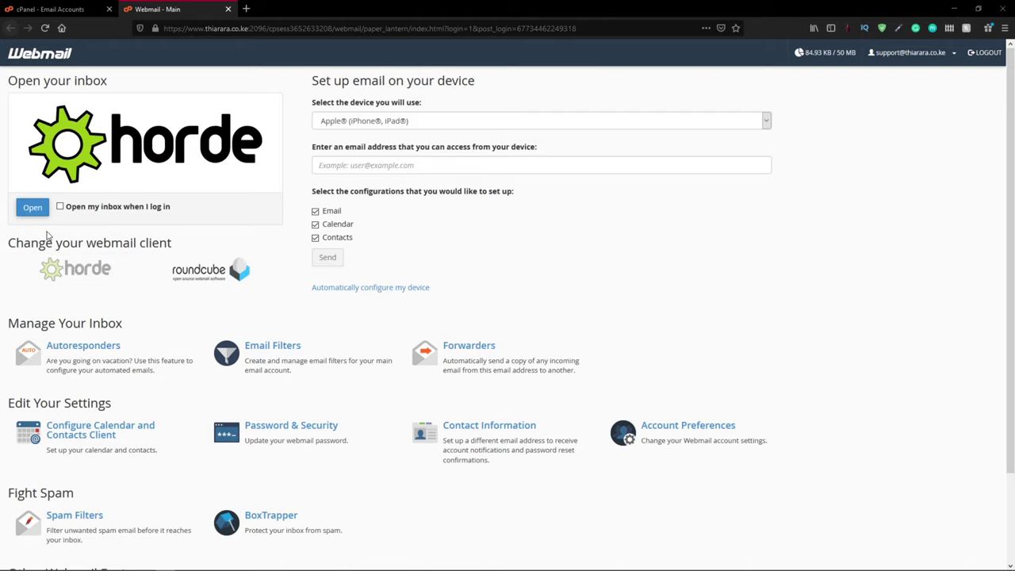
pyautogui.click(33, 209)
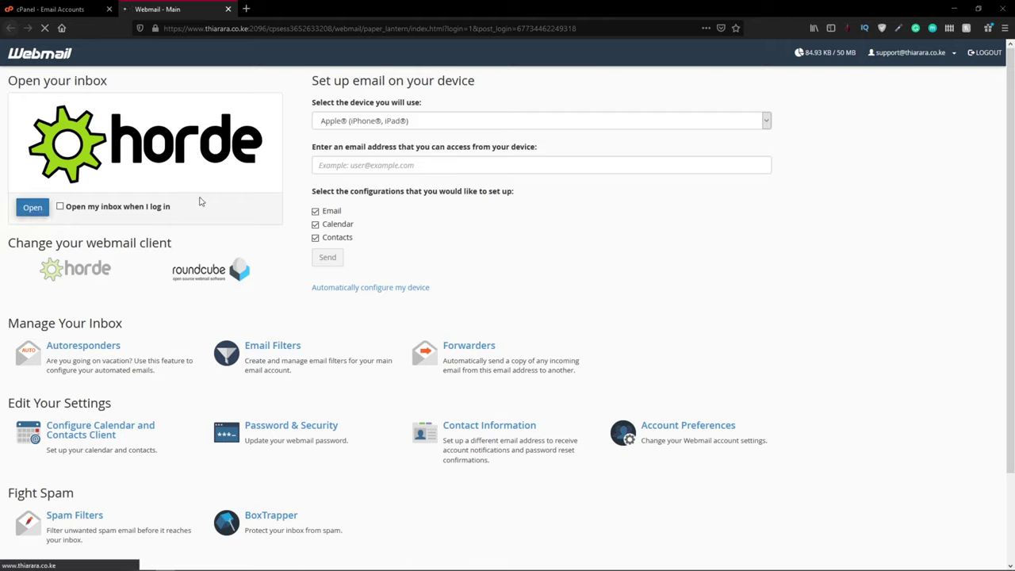
pyautogui.click(443, 121)
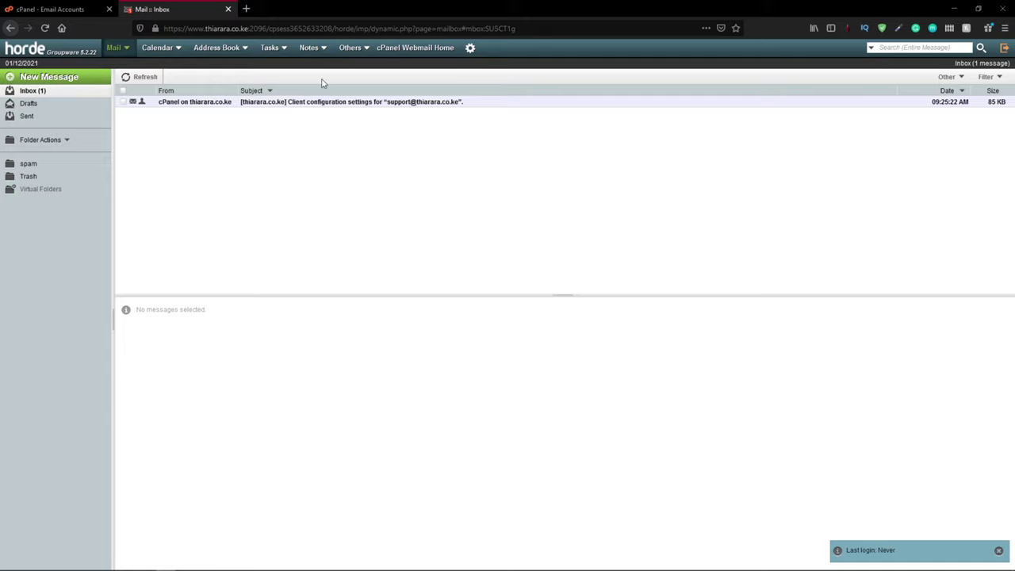
# Step: Send the contact a message with subject 'test' and body 'hgllo, this is a test email'
pyautogui.moveTo(105, 51)
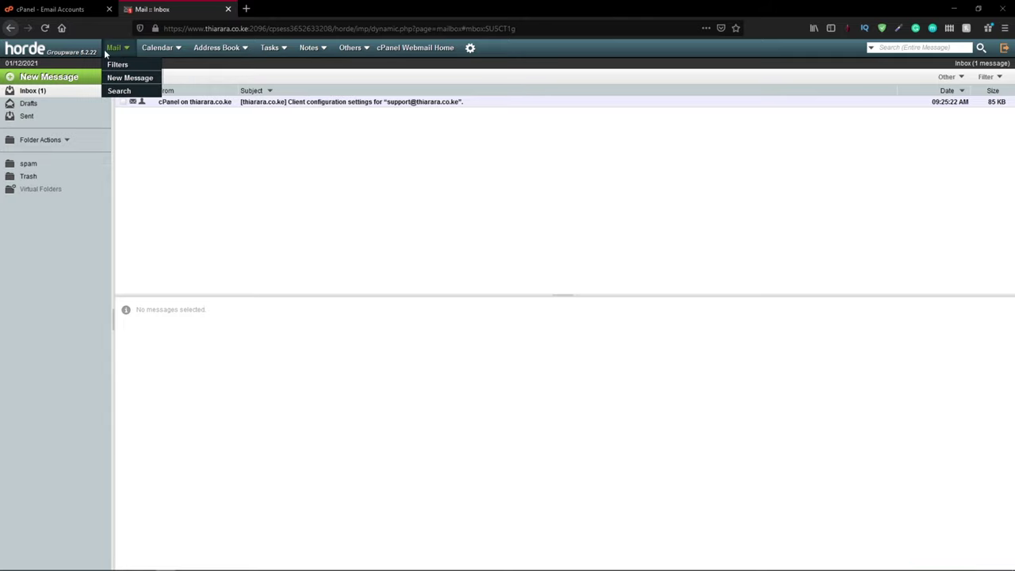
pyautogui.click(59, 78)
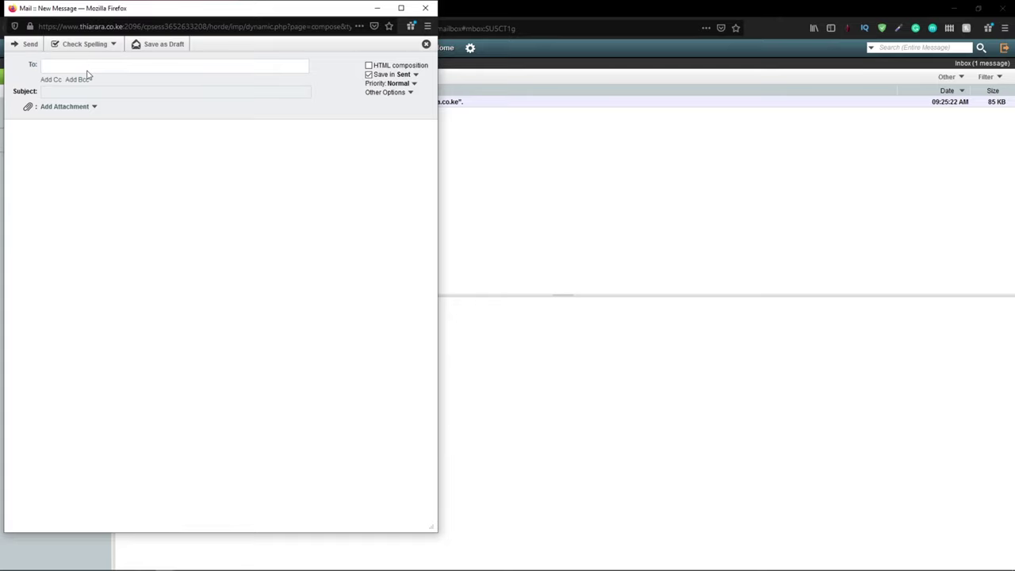
pyautogui.hotkey('ctrl', 'v')
pyautogui.click(93, 92)
pyautogui.write('test')
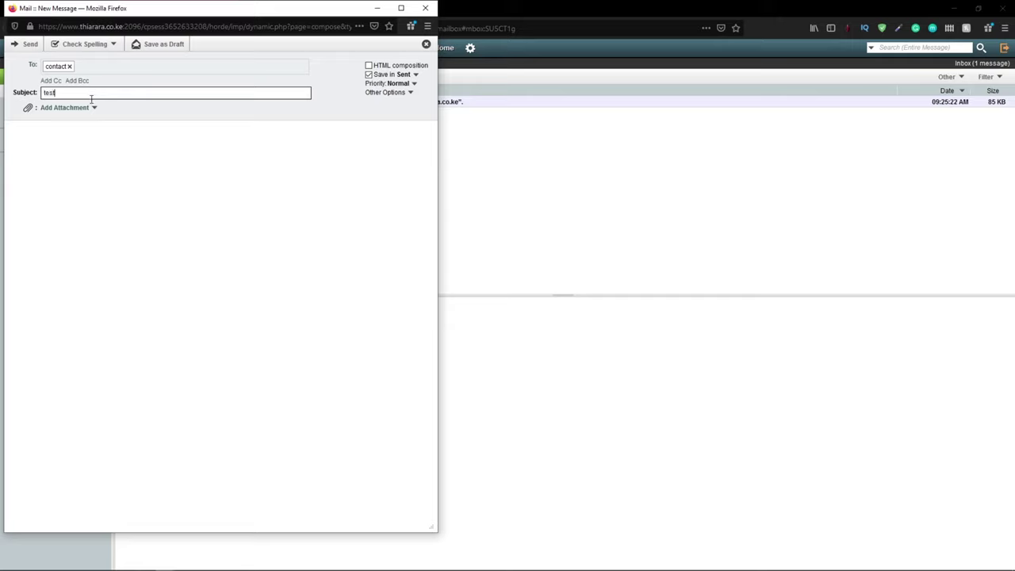
pyautogui.click(78, 135)
pyautogui.write('hgllo, this is a test email')
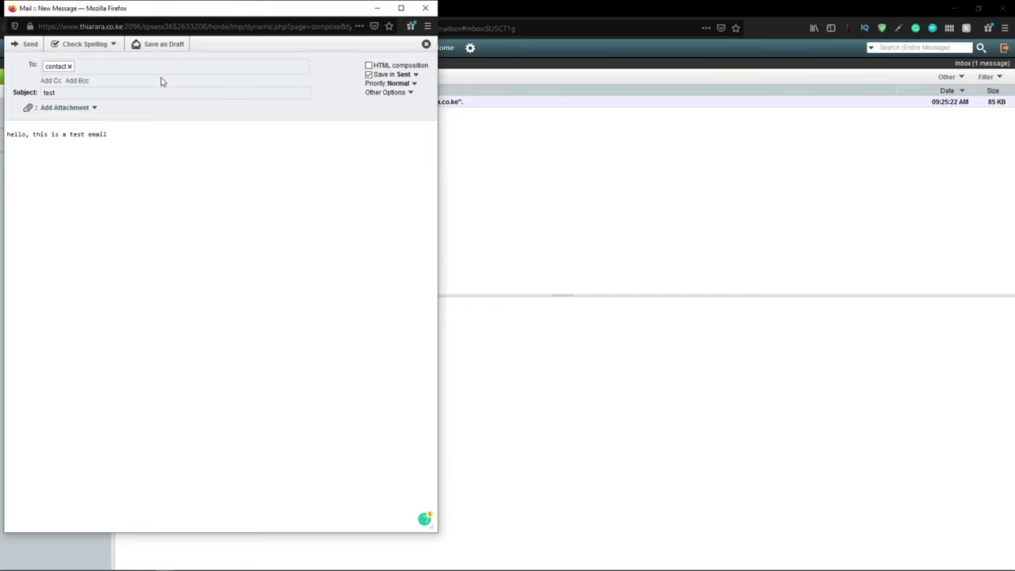
pyautogui.click(19, 46)
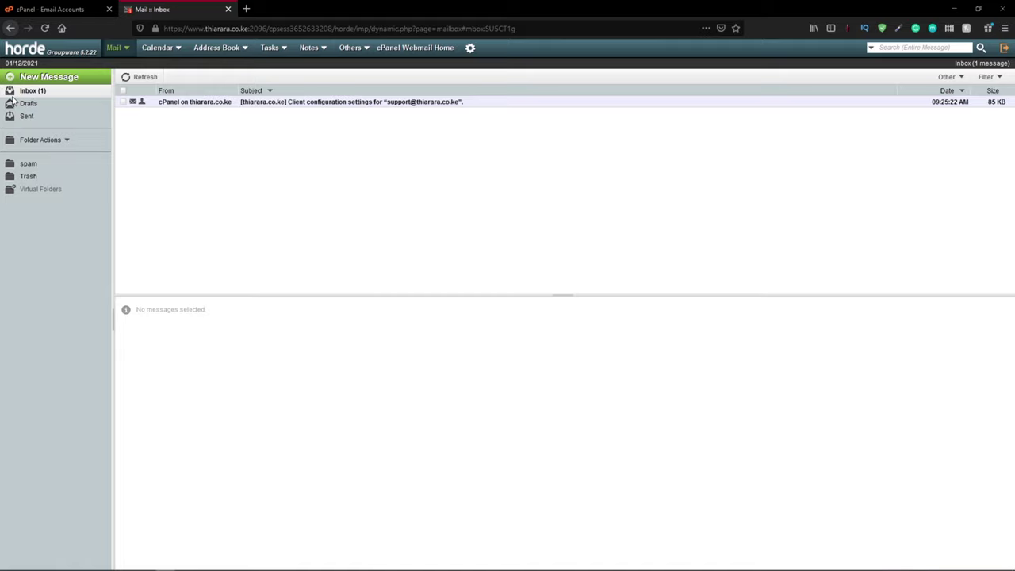
# Step: Open the Sent folder and preview the sent 'test' message
pyautogui.click(24, 116)
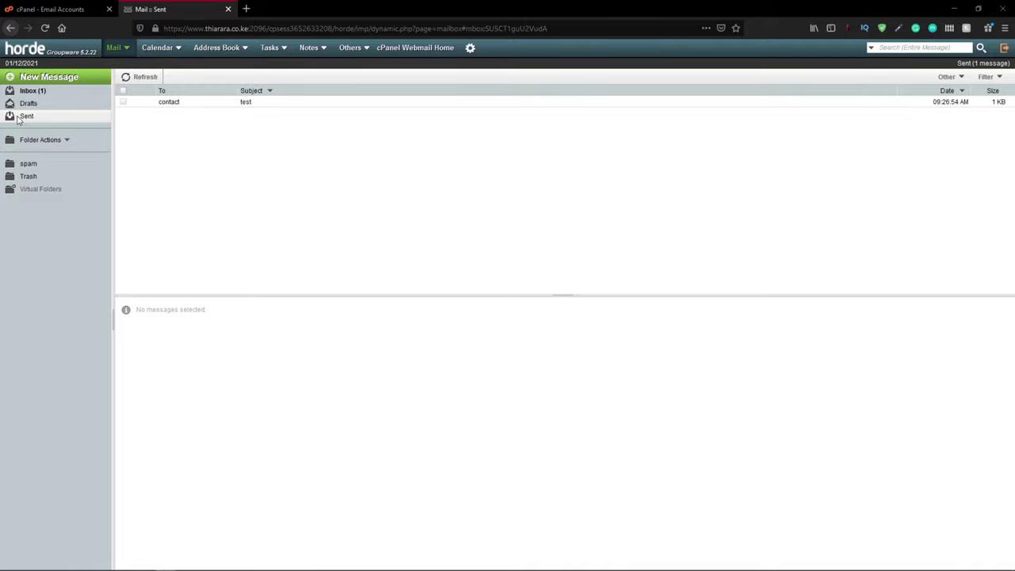
pyautogui.click(177, 105)
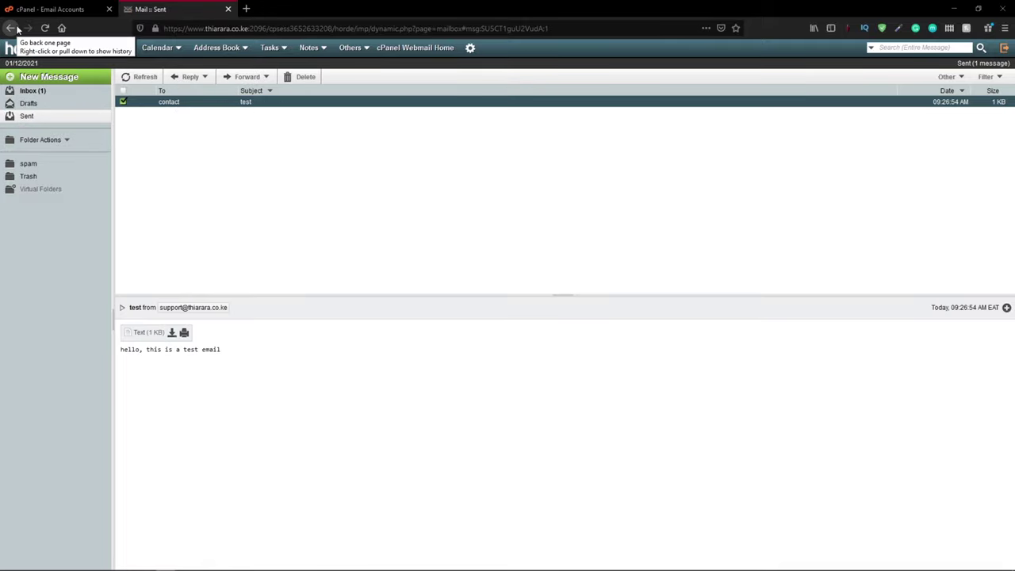
pyautogui.click(48, 9)
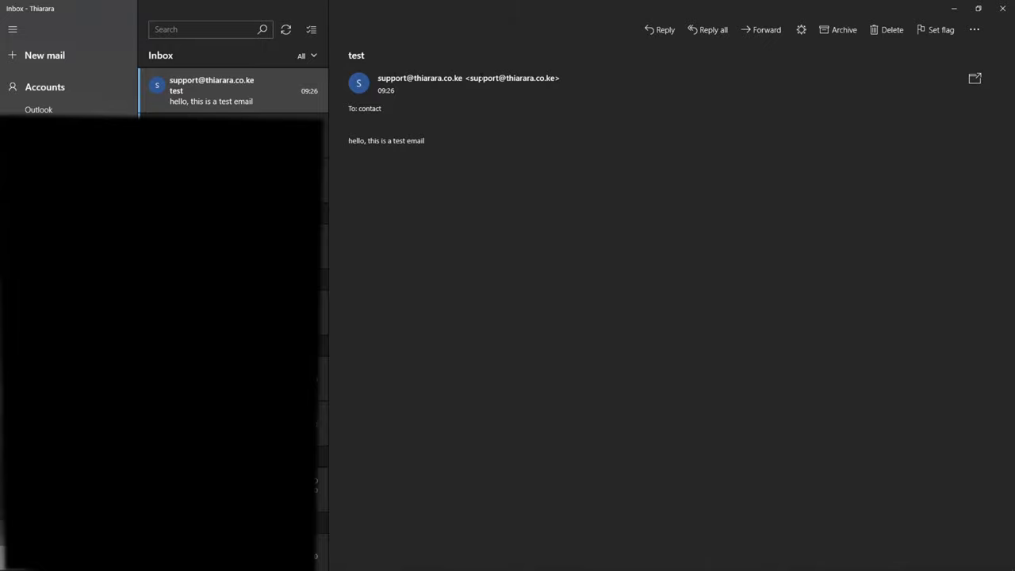
# Step: Reply 'Worked perfectly' to the received test message and send it
pyautogui.click(379, 108)
pyautogui.press('Escape')
pyautogui.click(664, 32)
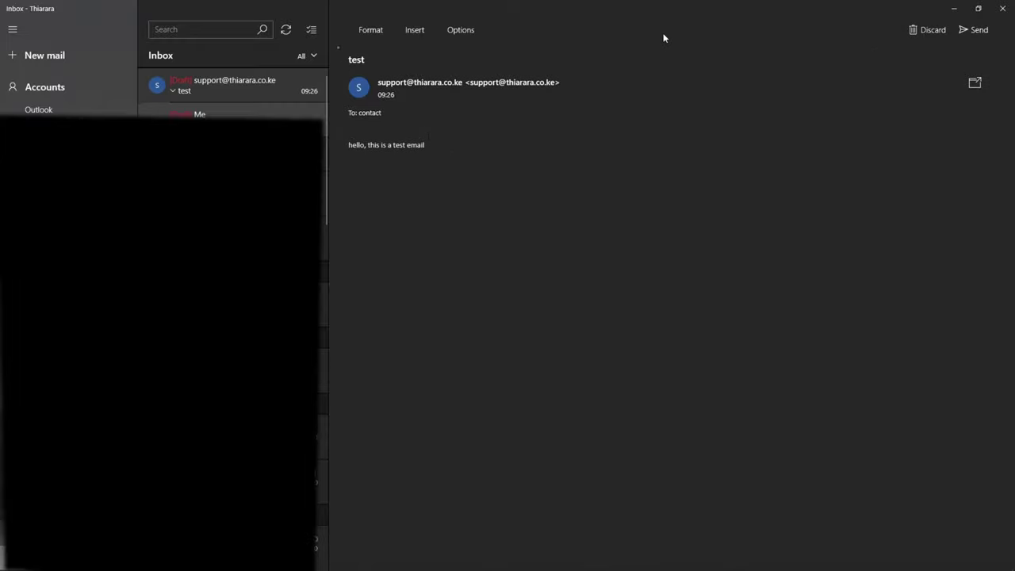
pyautogui.write('Worked perfectly')
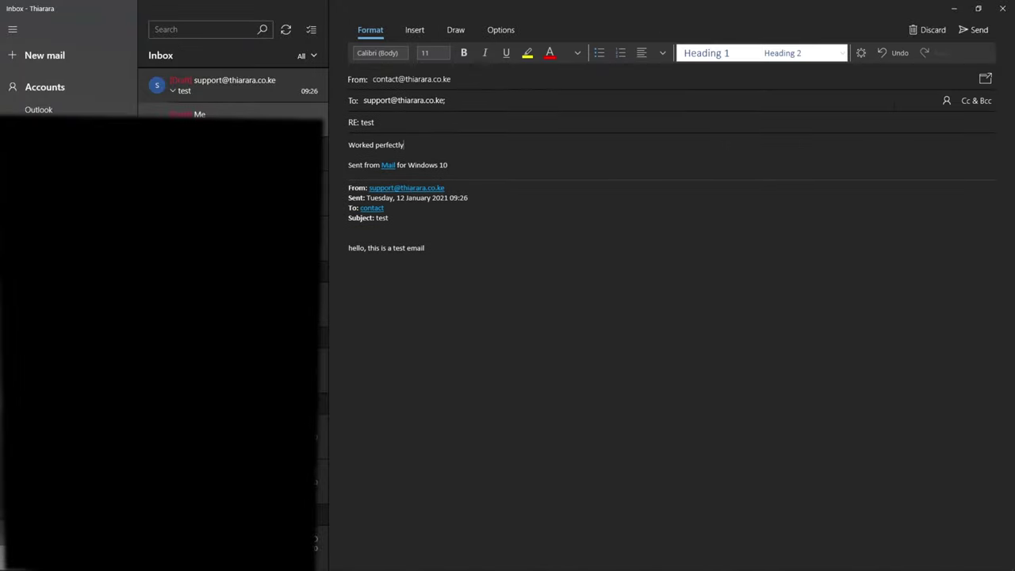
pyautogui.click(968, 31)
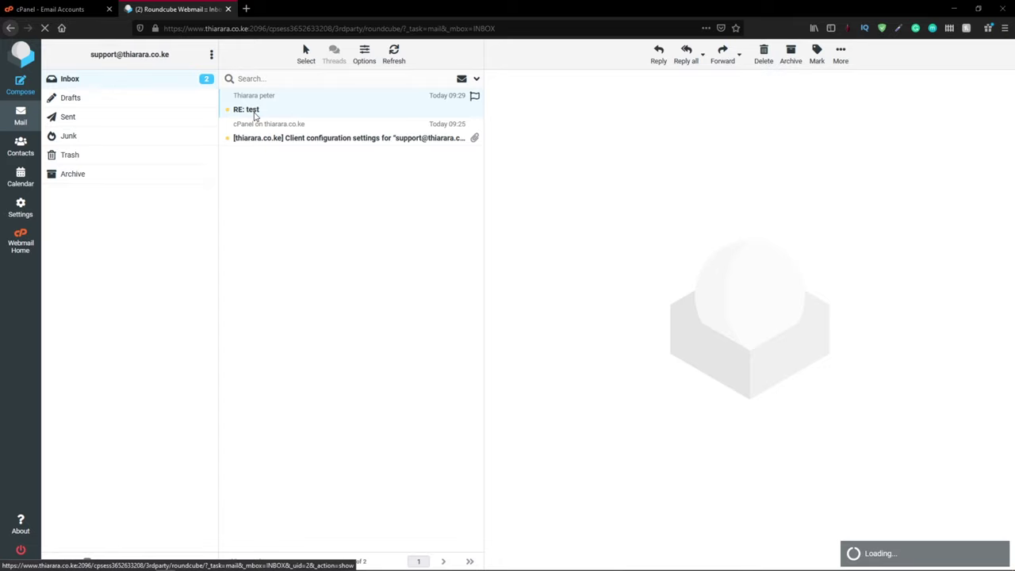
# Step: Open the 'RE: test' reply in Roundcube, confirm it reads 'Worked perfectly', and return to cPanel Email Accounts
pyautogui.doubleClick(254, 115)
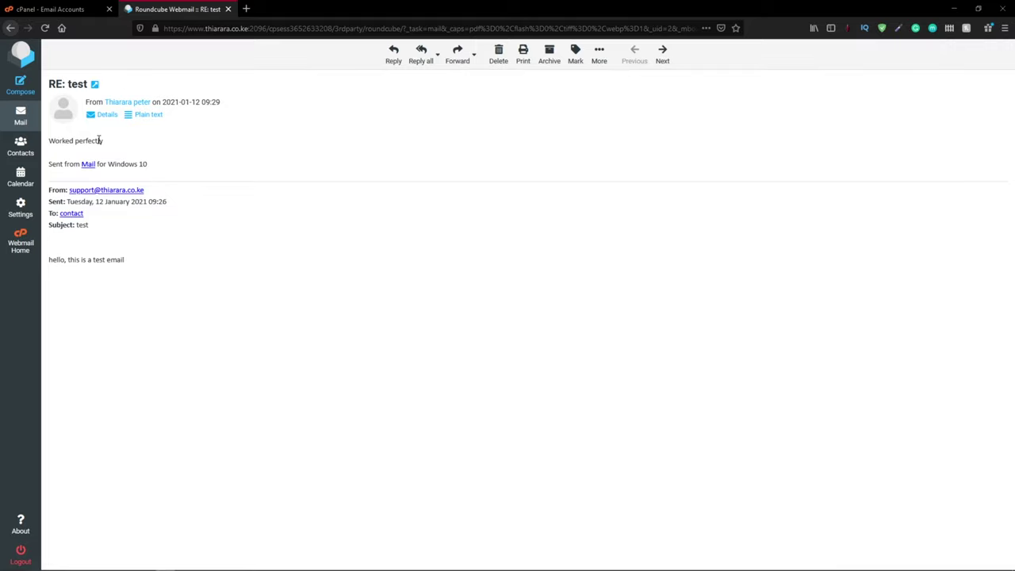
pyautogui.moveTo(123, 274); pyautogui.dragTo(55, 259)
pyautogui.click(220, 265)
pyautogui.click(71, 10)
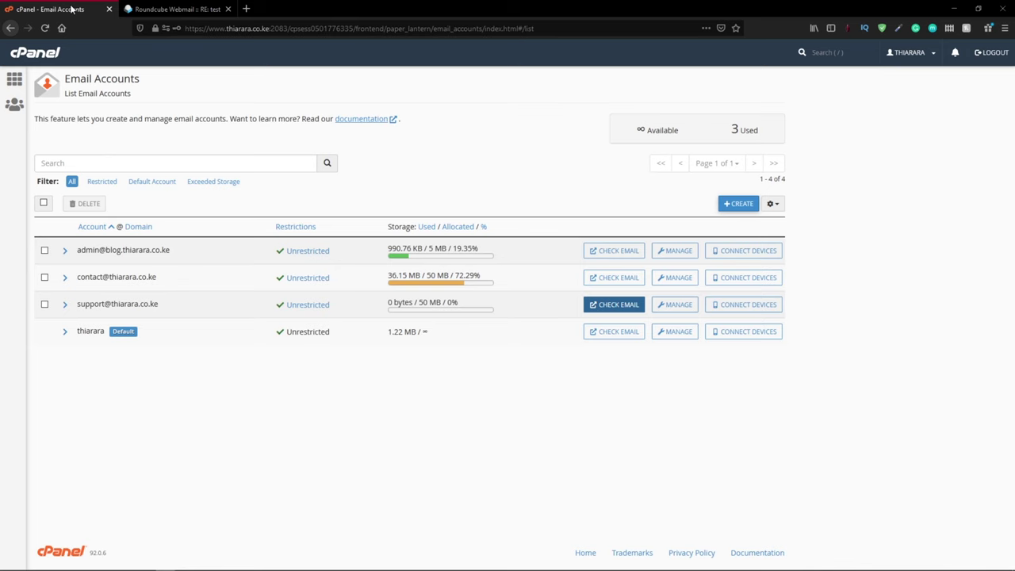